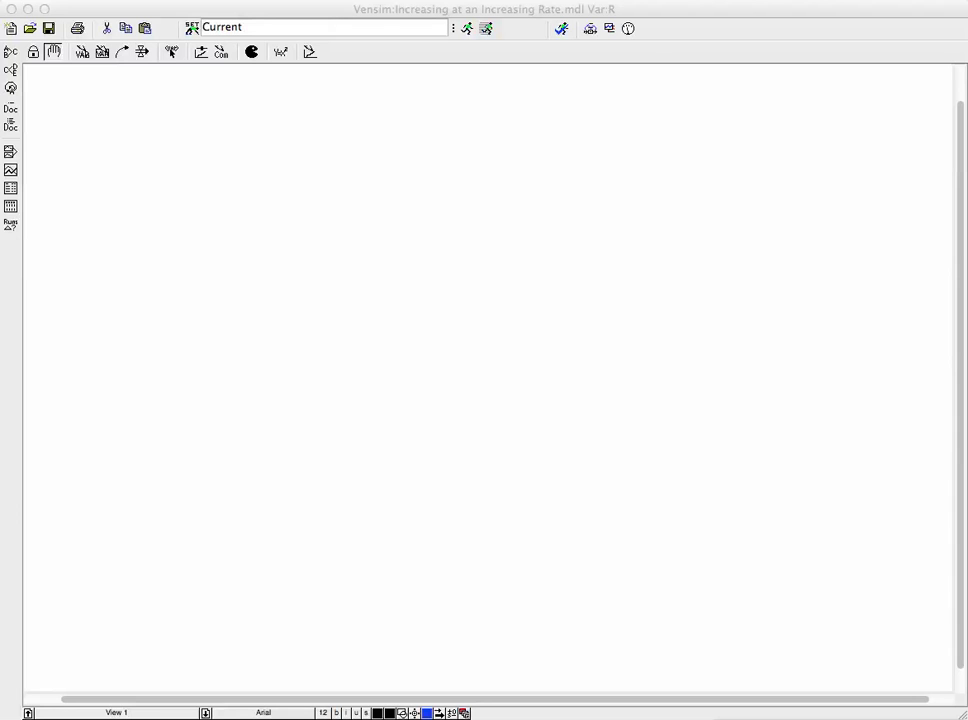
Add a box variable named Level near the middle of the empty sketch
{"action": "left_click", "coordinate": [102, 52]}
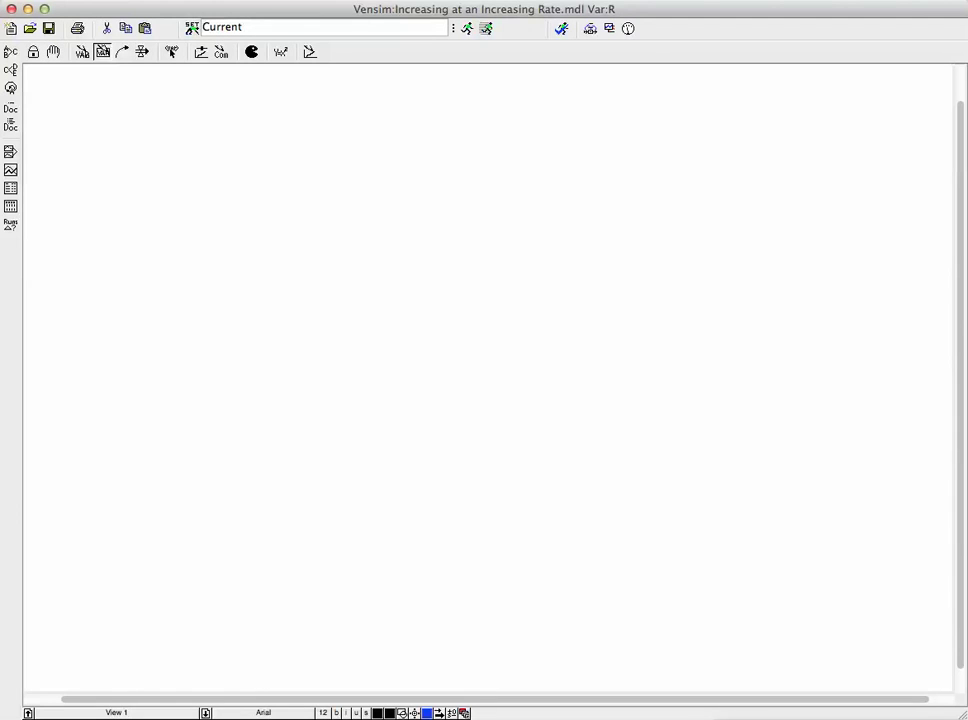
{"action": "left_click", "coordinate": [528, 315]}
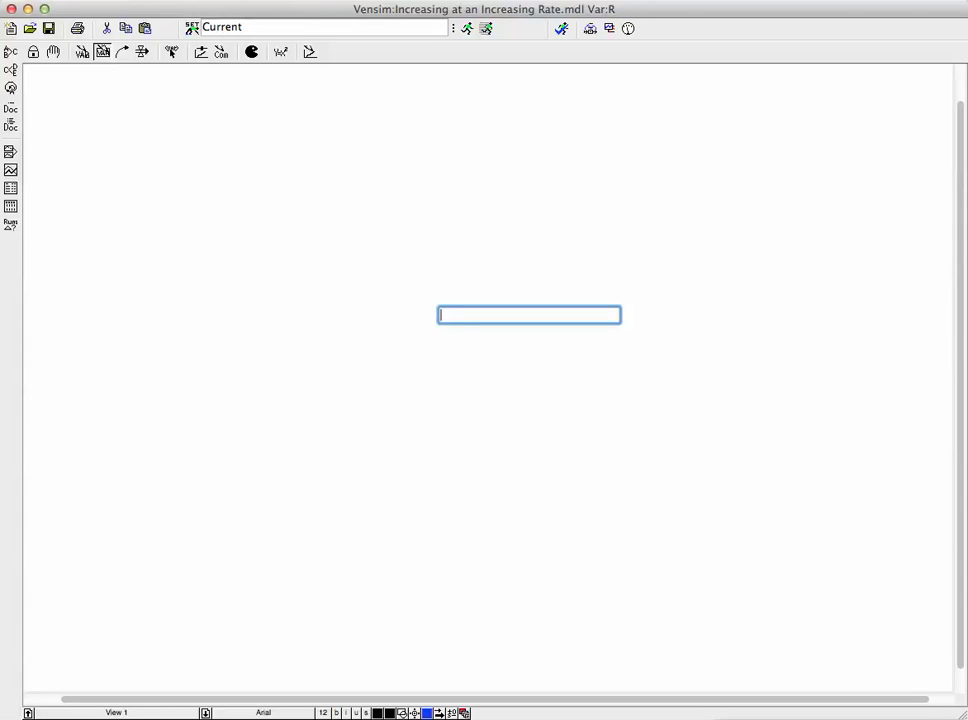
{"action": "type", "text": "Level"}
{"action": "key", "text": "Return"}
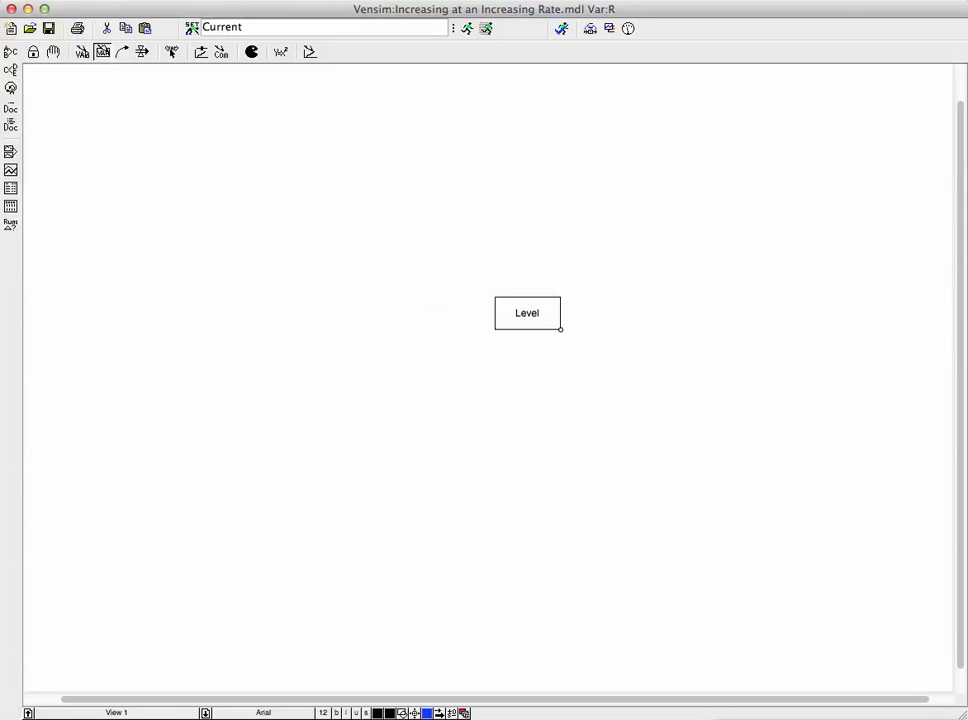
Set the sketch zoom to 200%
{"action": "left_click", "coordinate": [18, 0]}
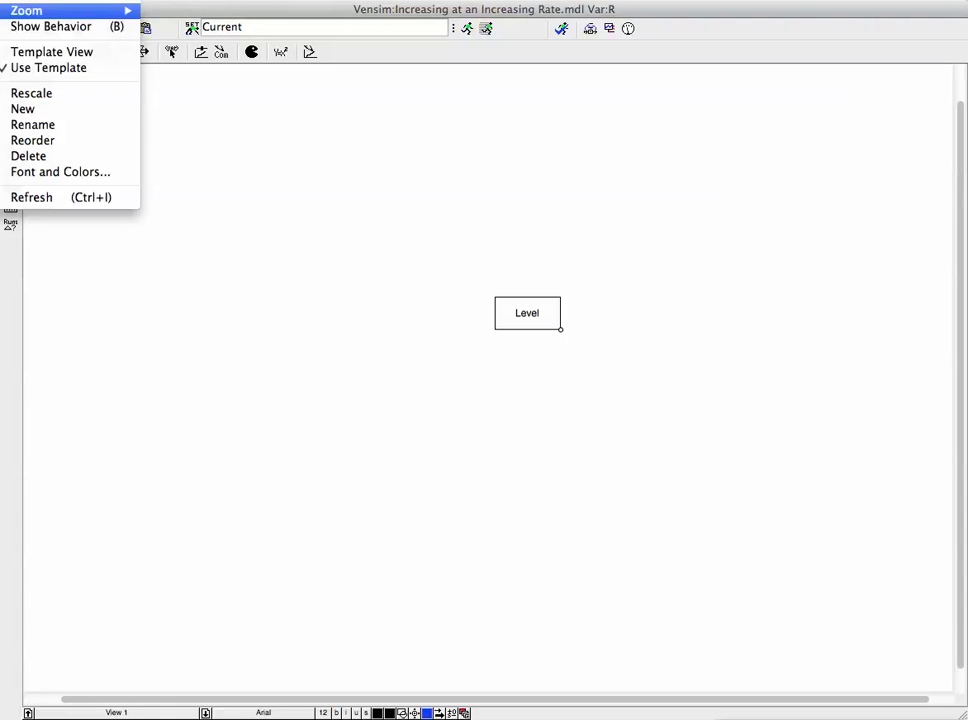
{"action": "mouse_move", "coordinate": [40, 11]}
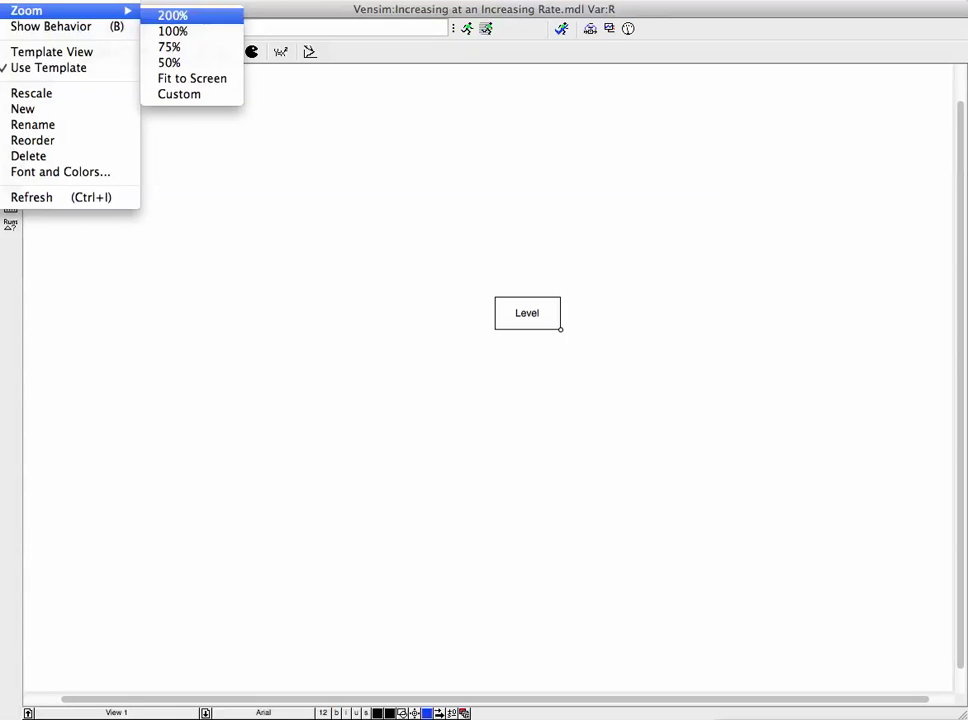
{"action": "left_click", "coordinate": [172, 15]}
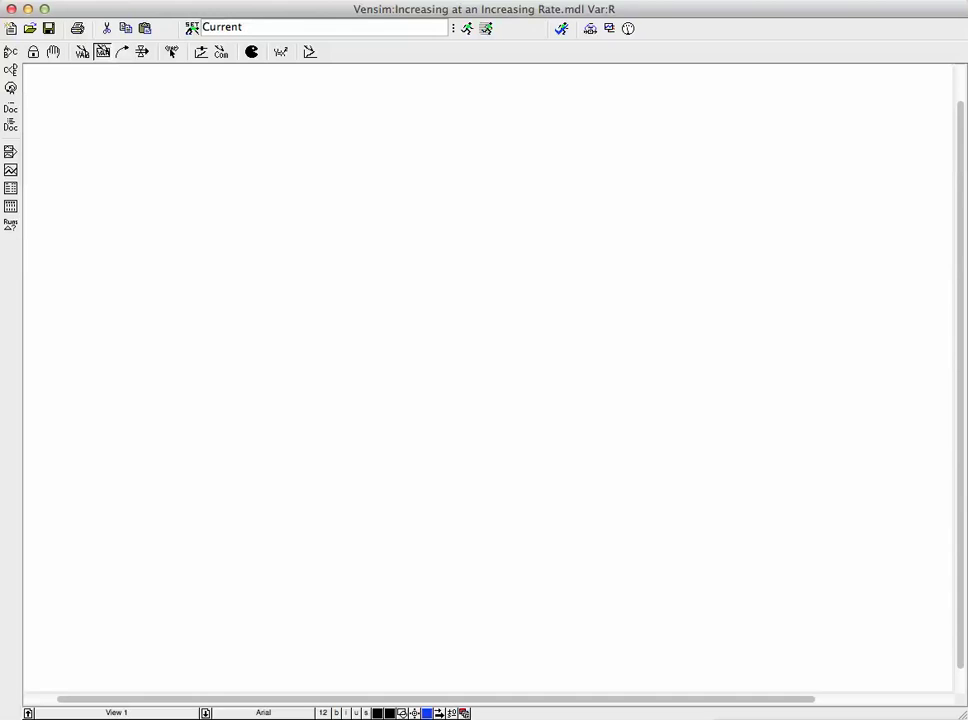
Move the Level box up and toward the centre of the sketch, leaving free space on its left for an inflow
{"action": "scroll", "coordinate": [488, 378], "scroll_direction": "down", "scroll_amount": 2}
{"action": "scroll", "coordinate": [488, 378], "scroll_direction": "up", "scroll_amount": 5}
{"action": "scroll", "coordinate": [487, 380], "scroll_direction": "right", "scroll_amount": 5}
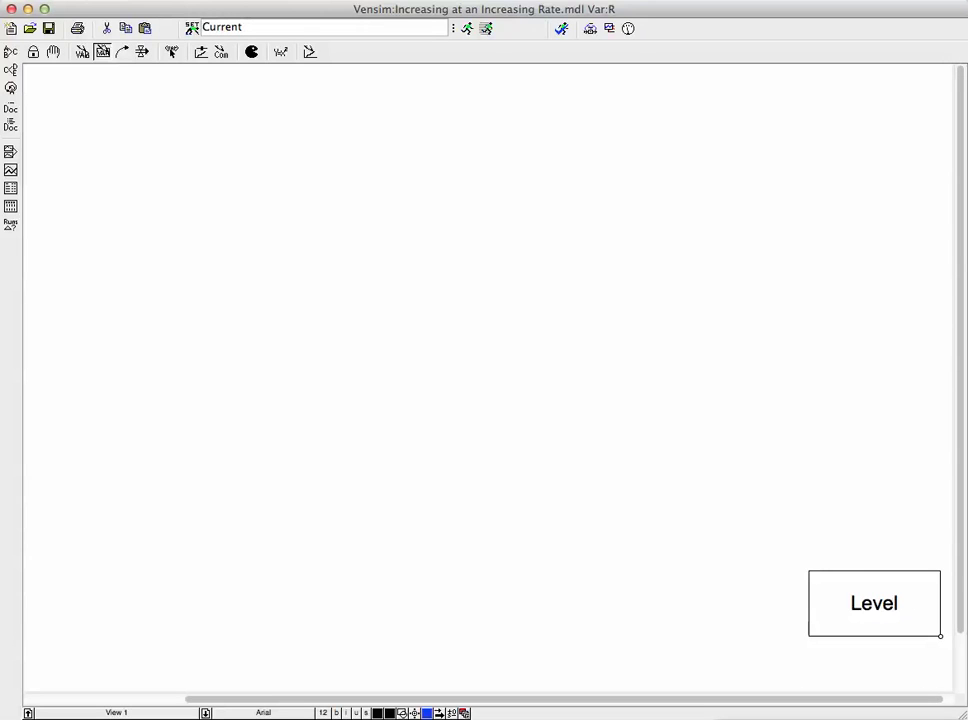
{"action": "left_click", "coordinate": [53, 52]}
{"action": "left_click_drag", "start_coordinate": [874, 603], "coordinate": [460, 252]}
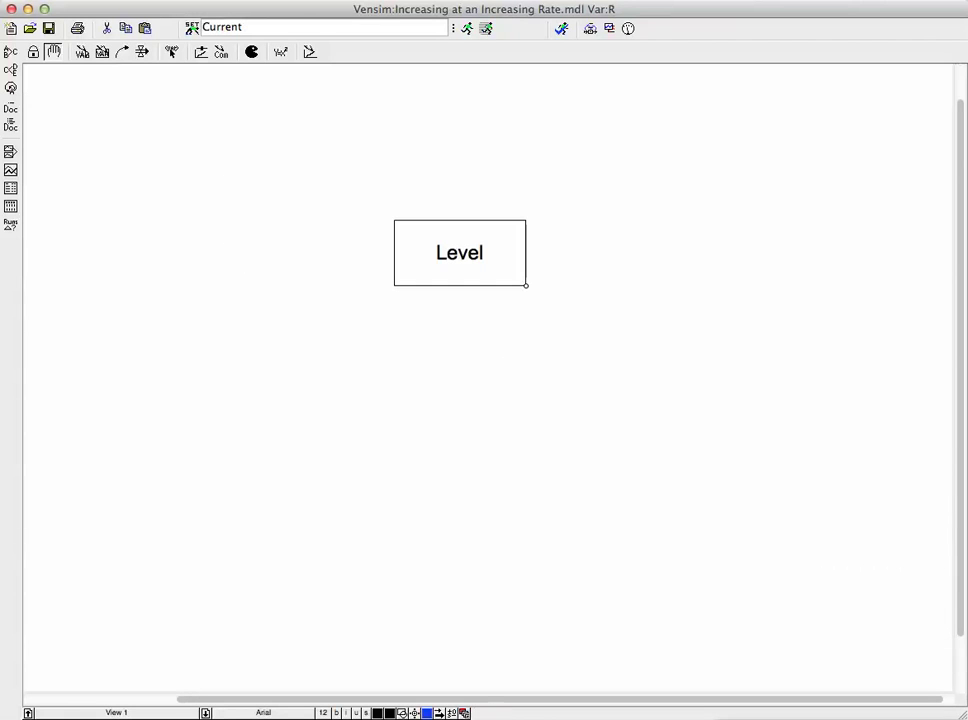
{"action": "scroll", "coordinate": [488, 380], "scroll_direction": "left", "scroll_amount": 5}
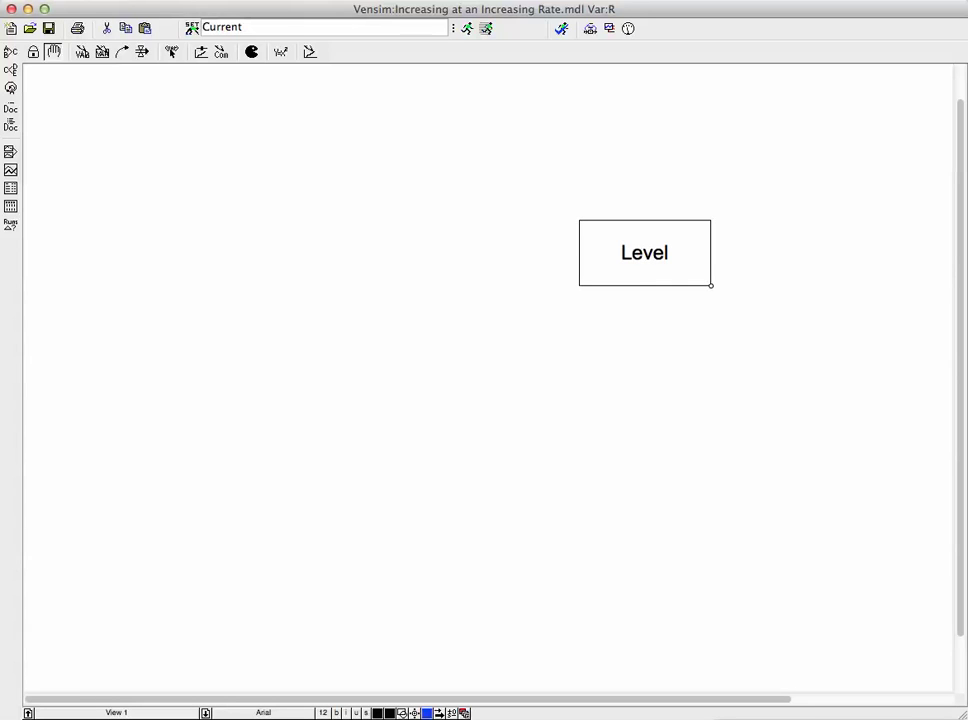
{"action": "scroll", "coordinate": [488, 380], "scroll_direction": "up", "scroll_amount": 2}
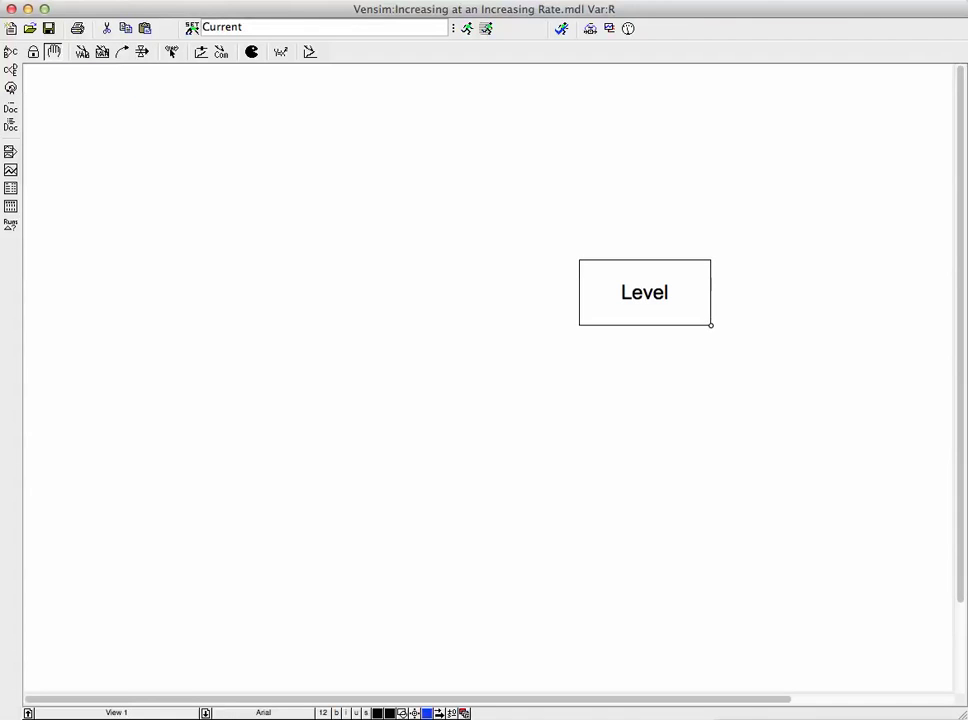
{"action": "left_click", "coordinate": [14, 0]}
{"action": "mouse_move", "coordinate": [66, 11]}
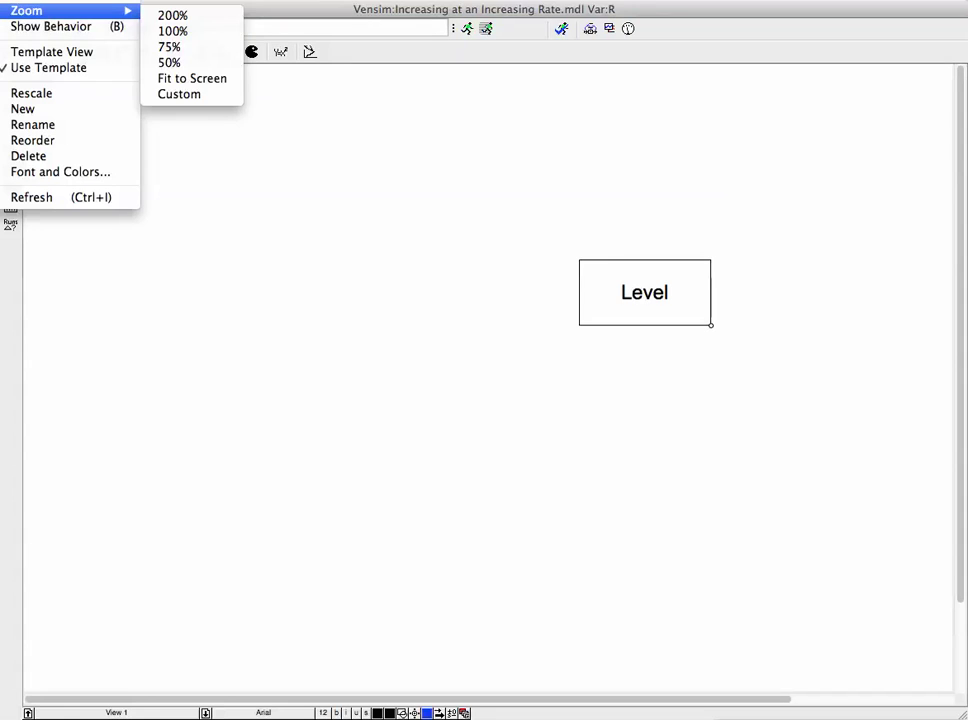
{"action": "left_click", "coordinate": [172, 15]}
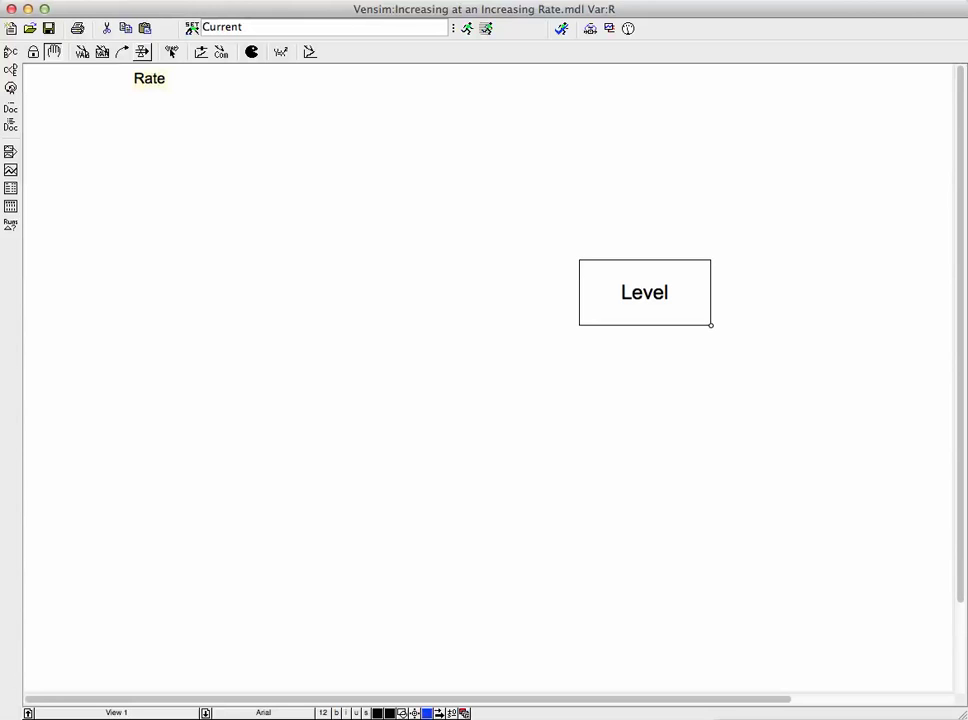
Add a rate named Increasing that flows from a cloud on the left into the Level box
{"action": "left_click", "coordinate": [142, 51]}
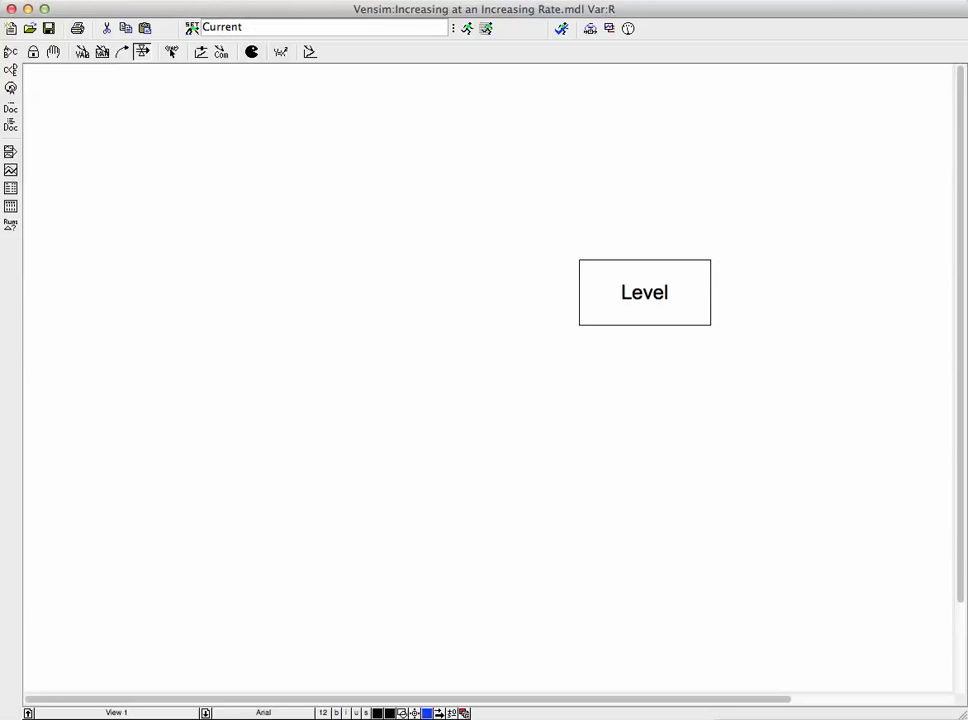
{"action": "left_click", "coordinate": [374, 288]}
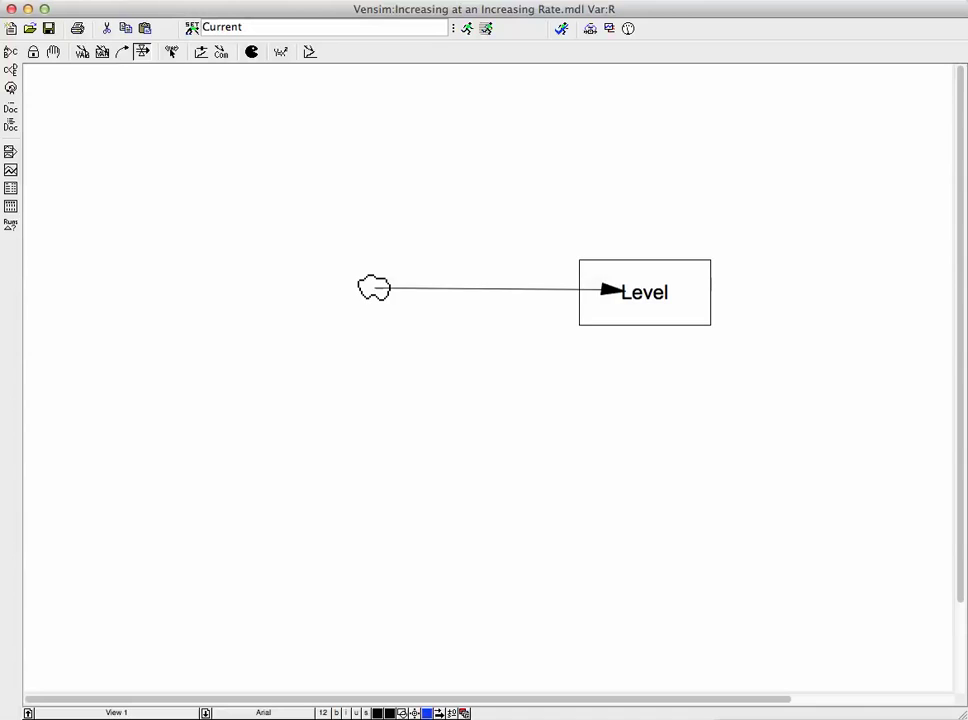
{"action": "left_click", "coordinate": [615, 291]}
{"action": "type", "text": "Incr"}
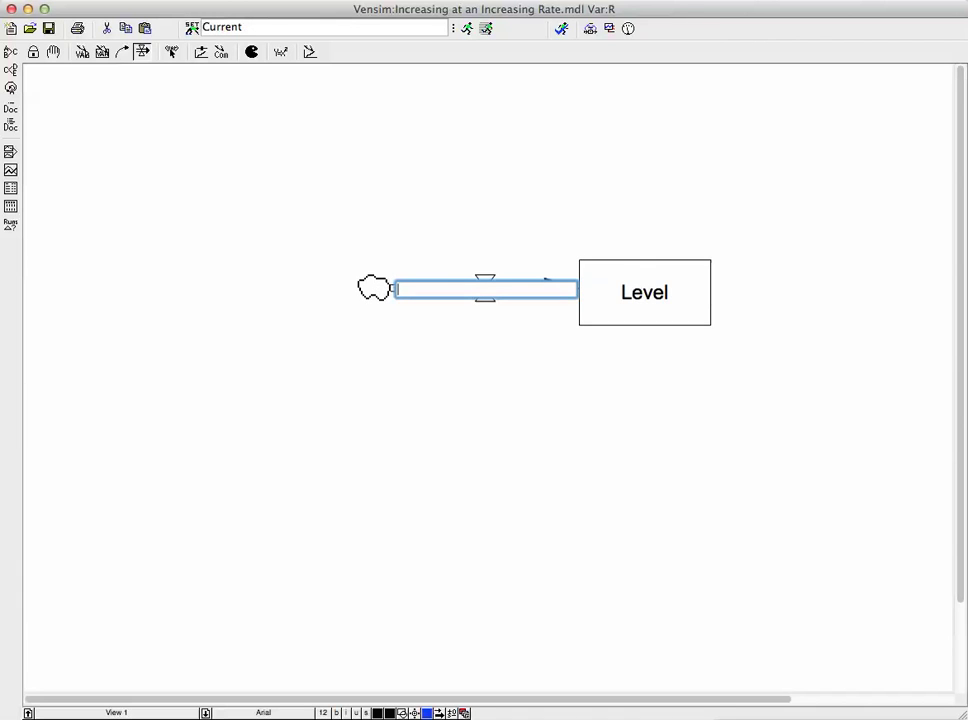
{"action": "type", "text": "easing"}
{"action": "key", "text": "Return"}
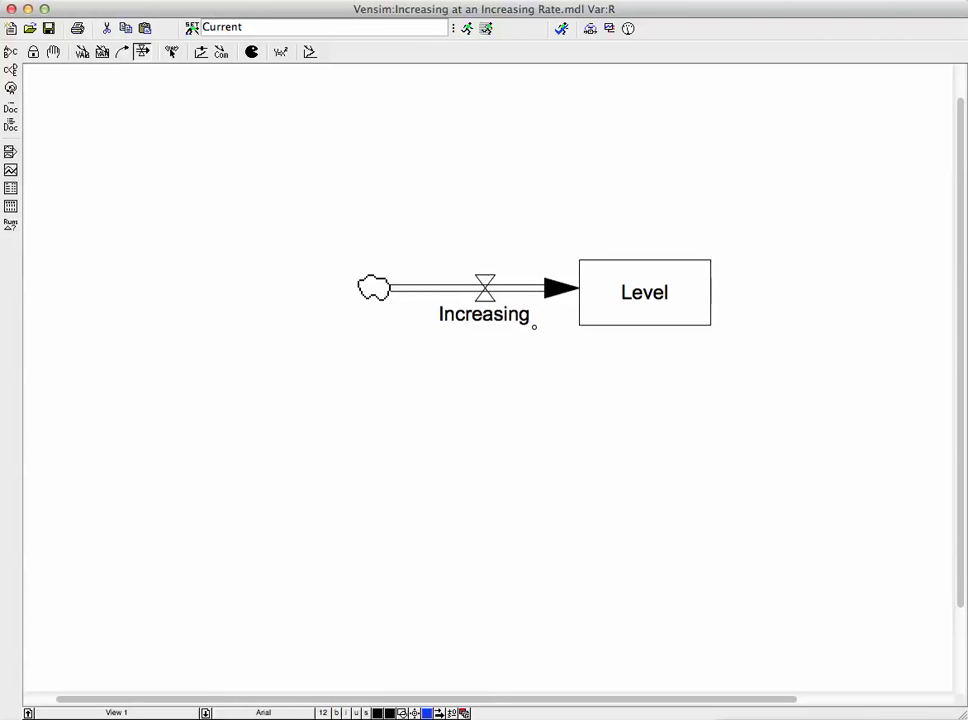
Add a plain variable named Rate below and to the left of the Increasing flow
{"action": "key", "text": "3"}
{"action": "left_click", "coordinate": [334, 397]}
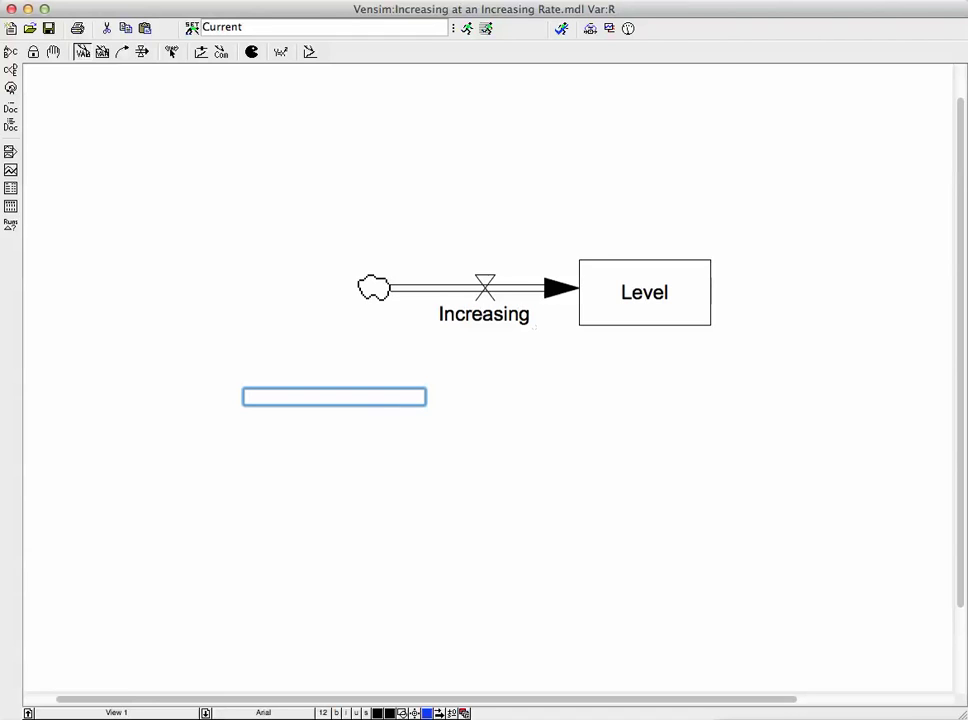
{"action": "type", "text": "R"}
{"action": "key", "text": "BackSpace"}
{"action": "type", "text": "Rate"}
{"action": "key", "text": "Return"}
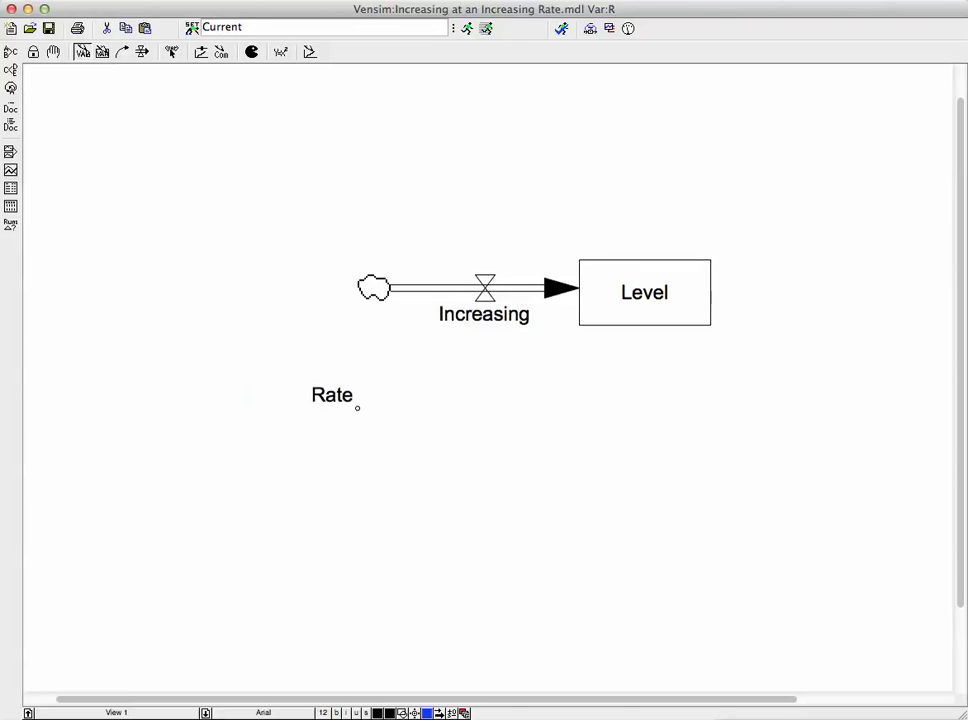
Connect Rate to Increasing with a causal arrow and bend it into an upward curve
{"action": "key", "text": "5"}
{"action": "left_click", "coordinate": [122, 52]}
{"action": "left_click", "coordinate": [338, 393]}
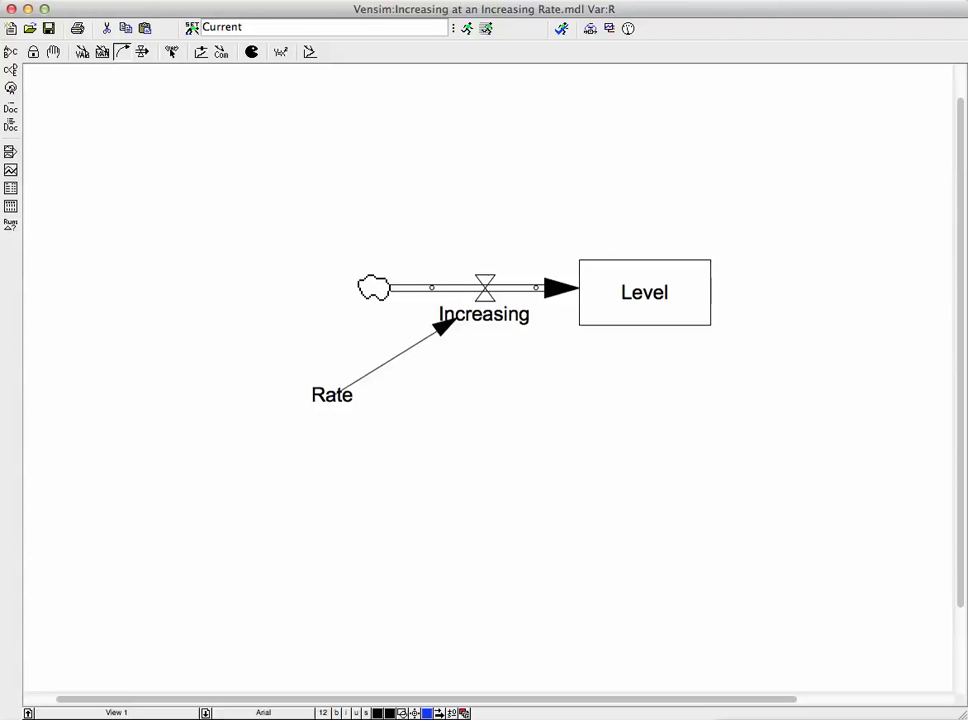
{"action": "left_click", "coordinate": [459, 317]}
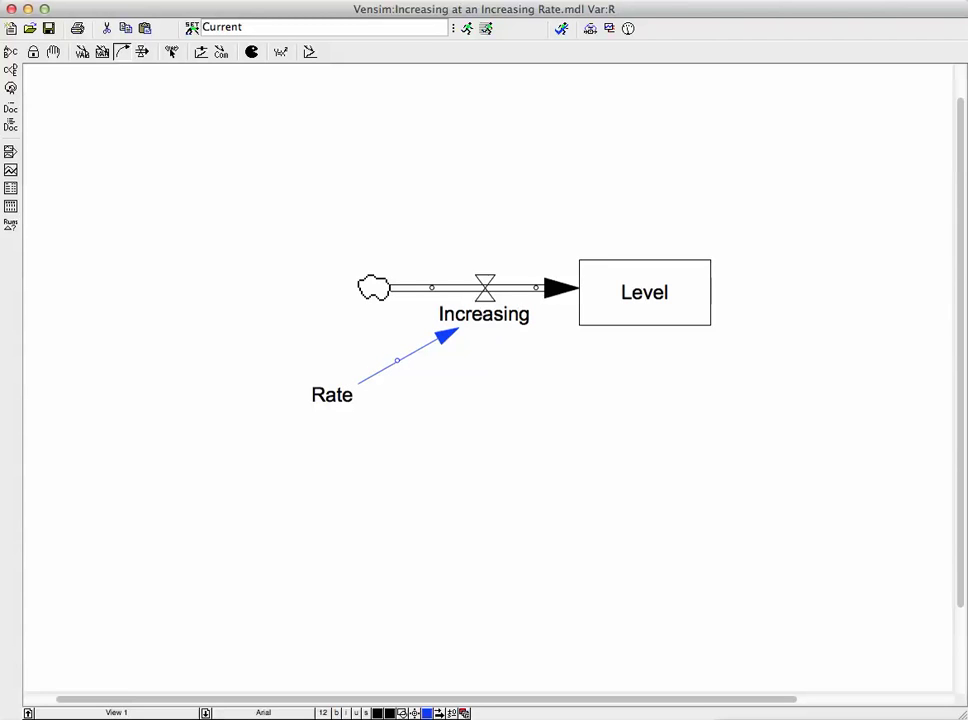
{"action": "left_click_drag", "start_coordinate": [397, 360], "coordinate": [365, 344]}
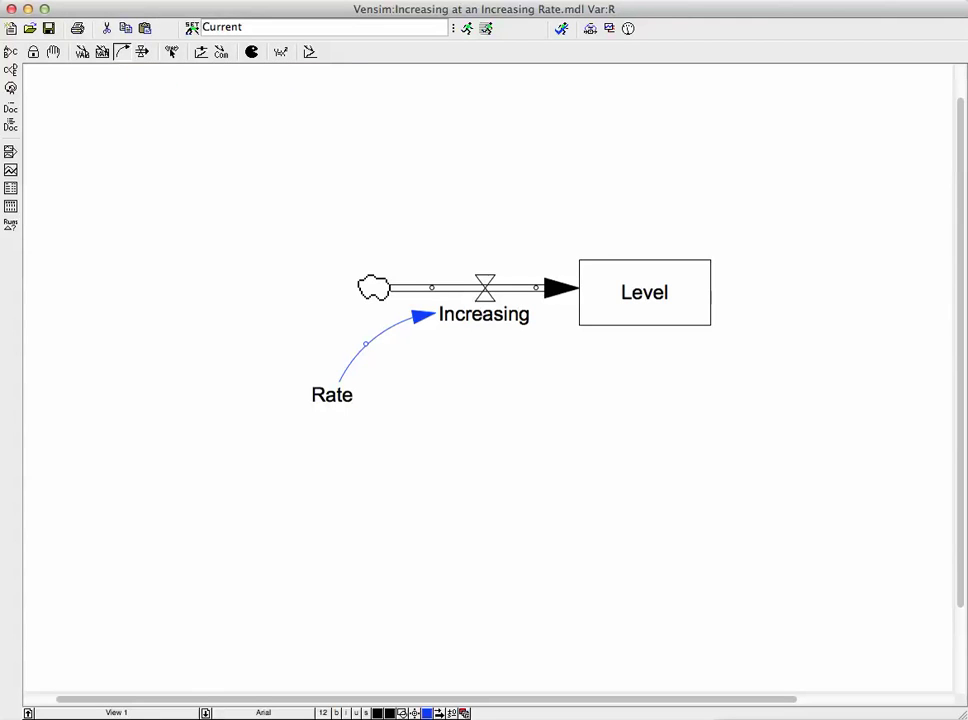
Draw a curved feedback arrow over the flow from Level to the Increasing valve and flatten its arc
{"action": "left_click", "coordinate": [644, 292]}
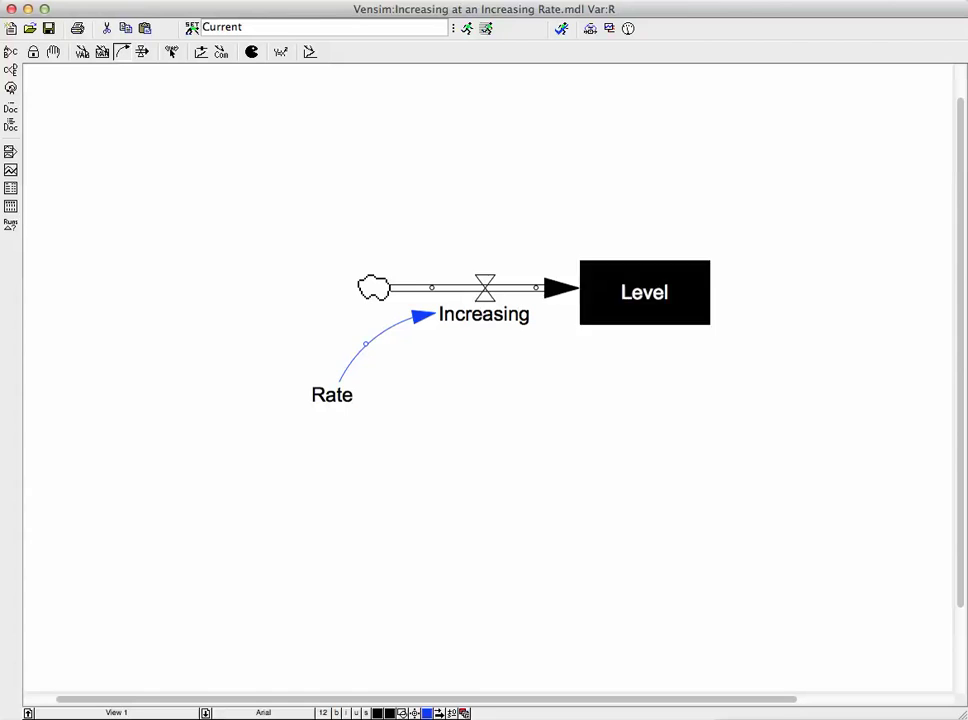
{"action": "left_click", "coordinate": [608, 147]}
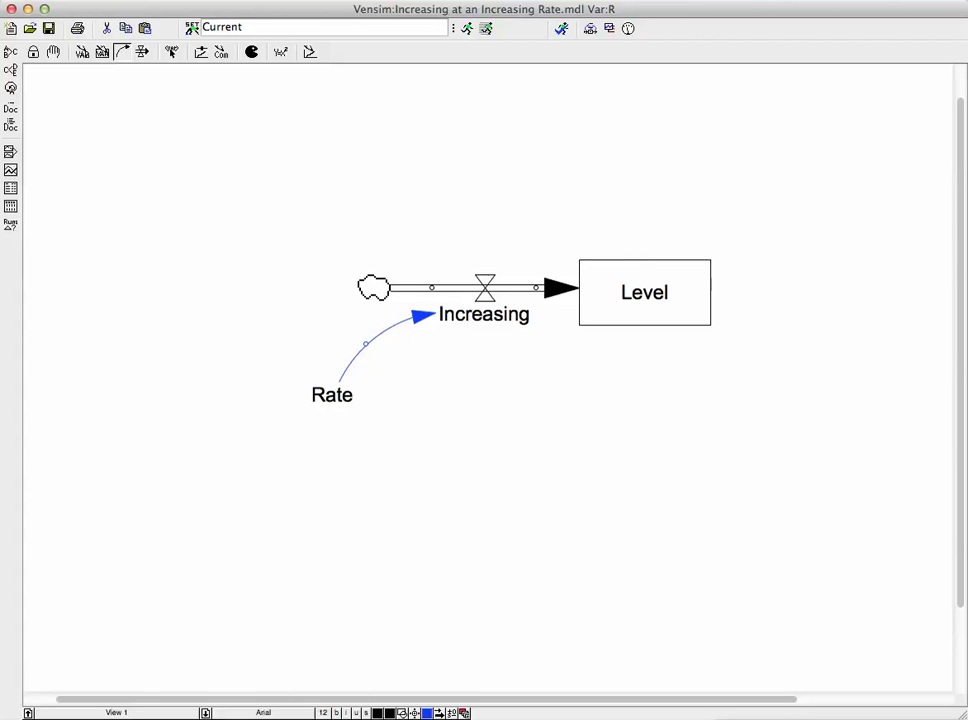
{"action": "left_click", "coordinate": [485, 283]}
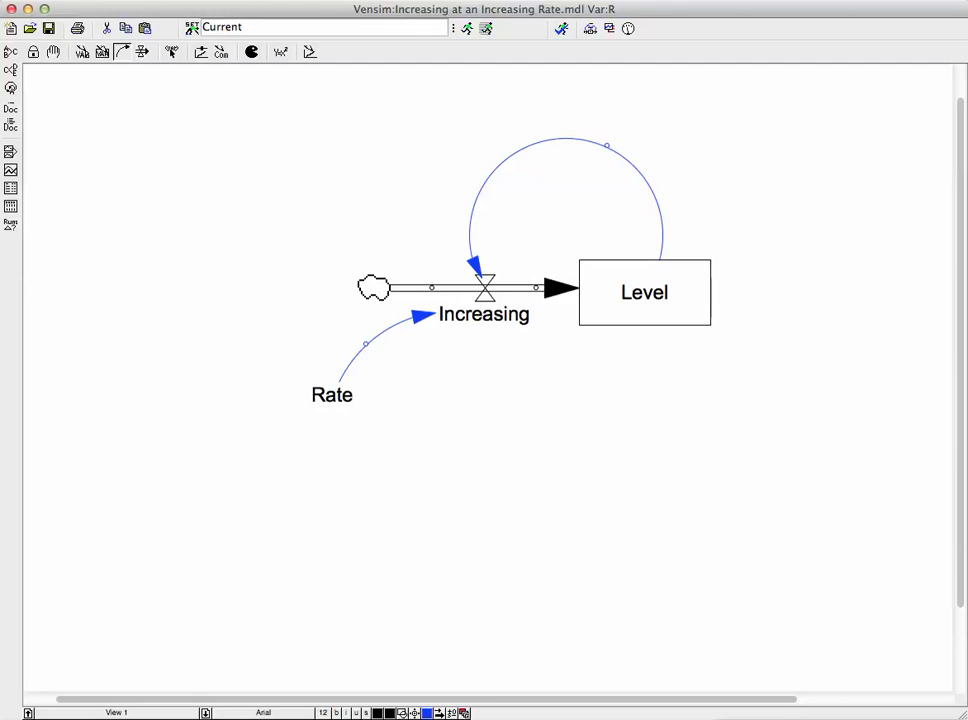
{"action": "left_click_drag", "start_coordinate": [606, 146], "coordinate": [594, 209]}
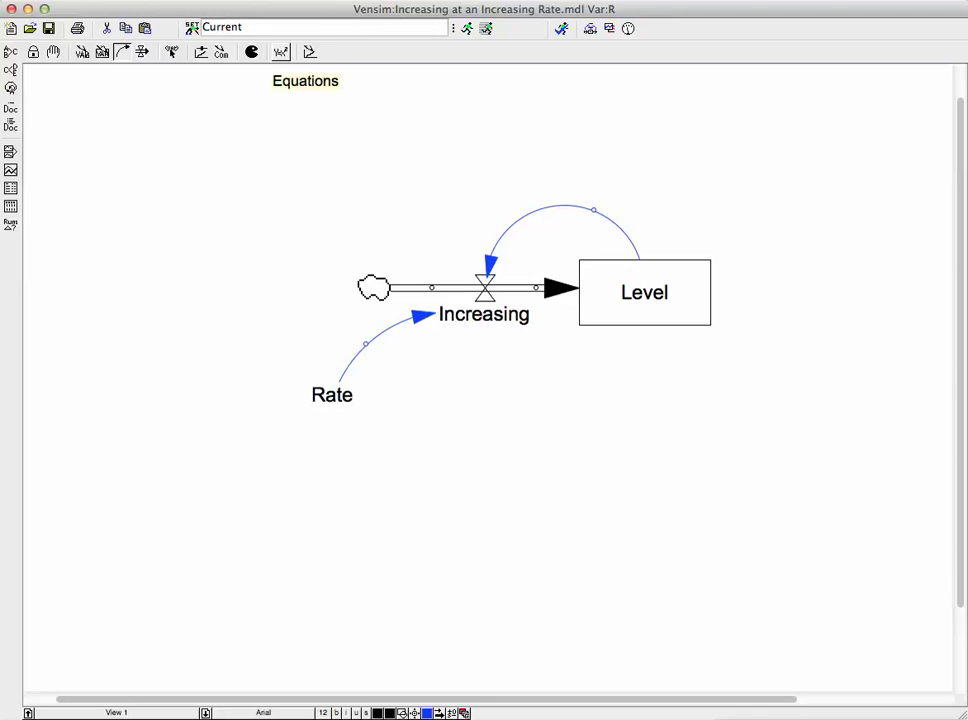
Define the Rate variable's equation as the constant 1/10
{"action": "left_click", "coordinate": [281, 51]}
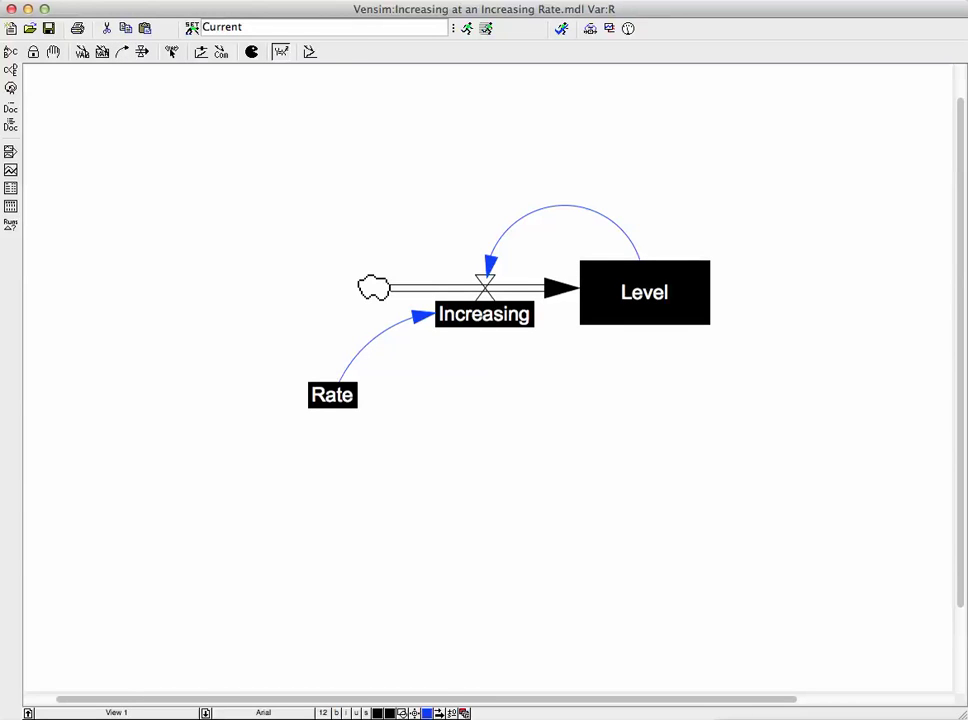
{"action": "left_click", "coordinate": [332, 395]}
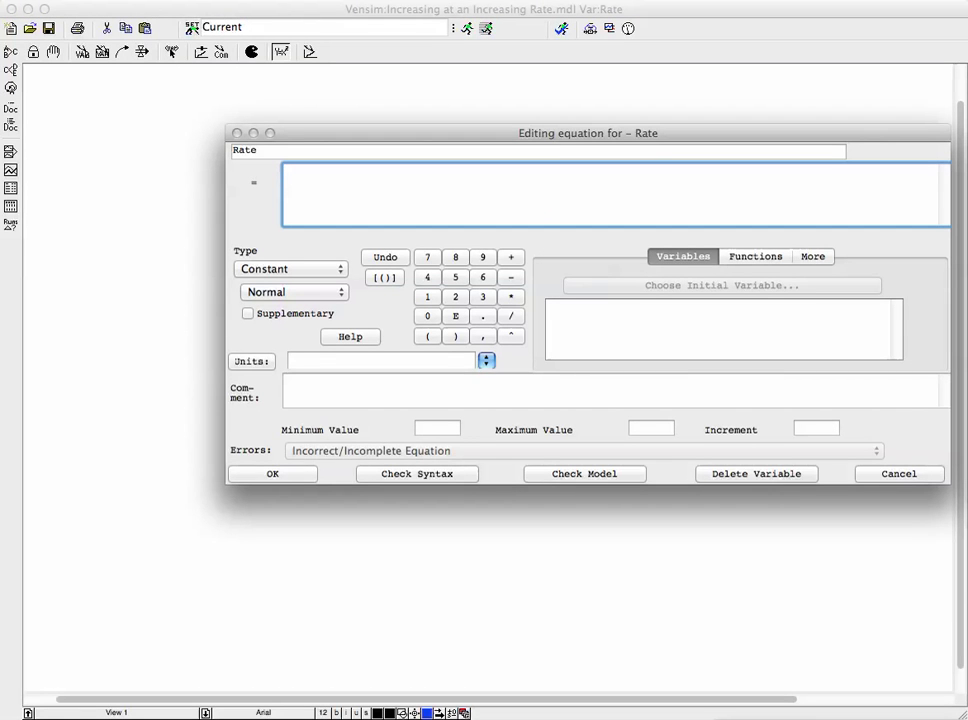
{"action": "type", "text": "1/10"}
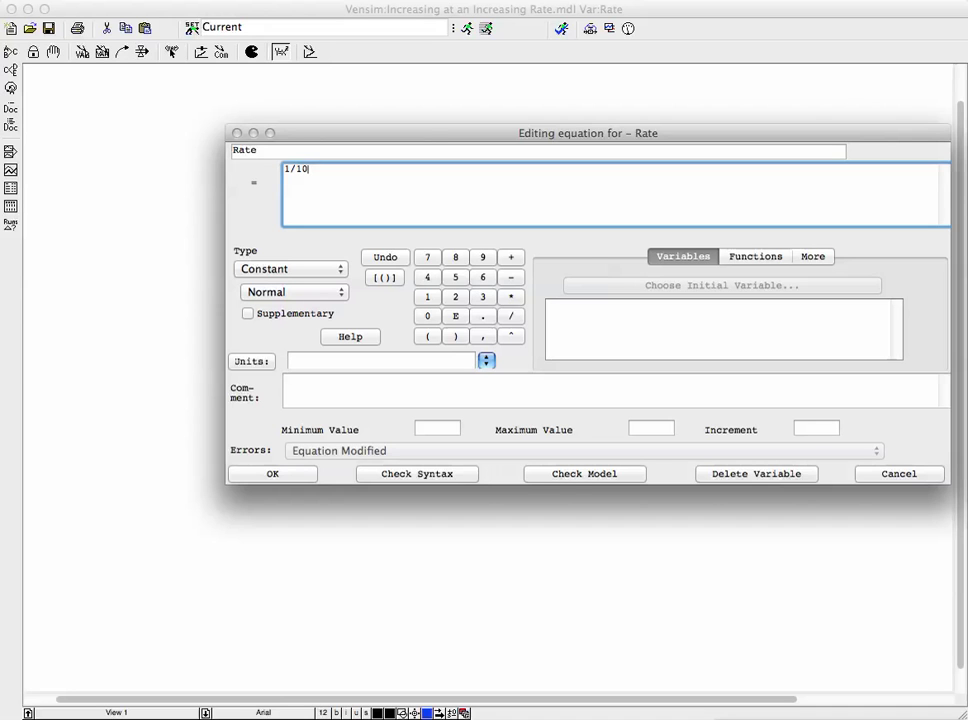
{"action": "key", "text": "Return"}
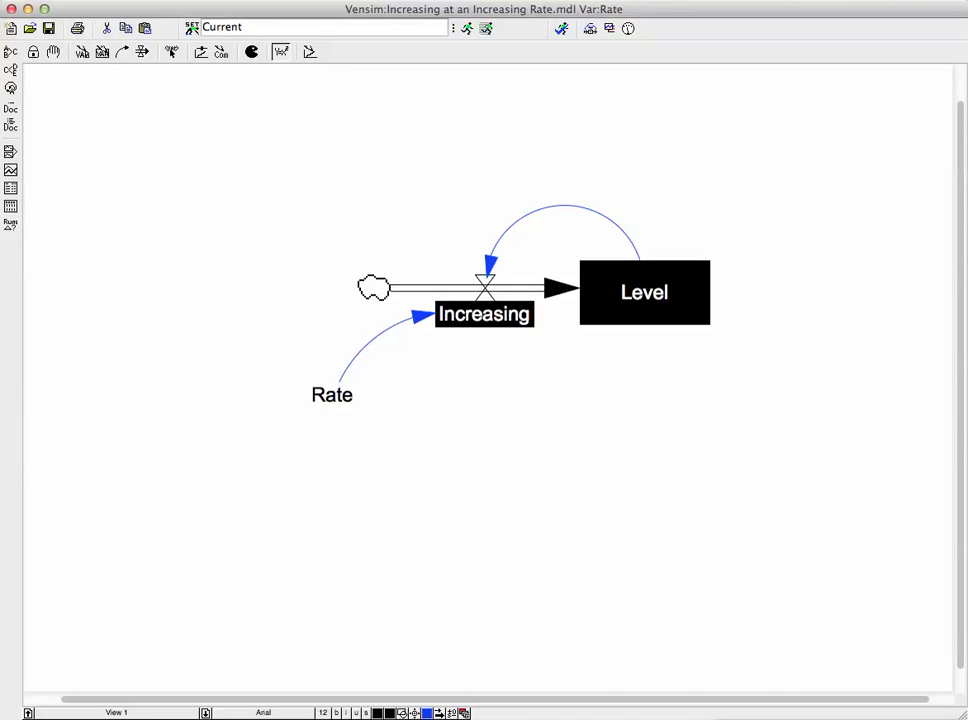
Define the equation of the Increasing flow as Rate * Level
{"action": "left_click", "coordinate": [484, 314]}
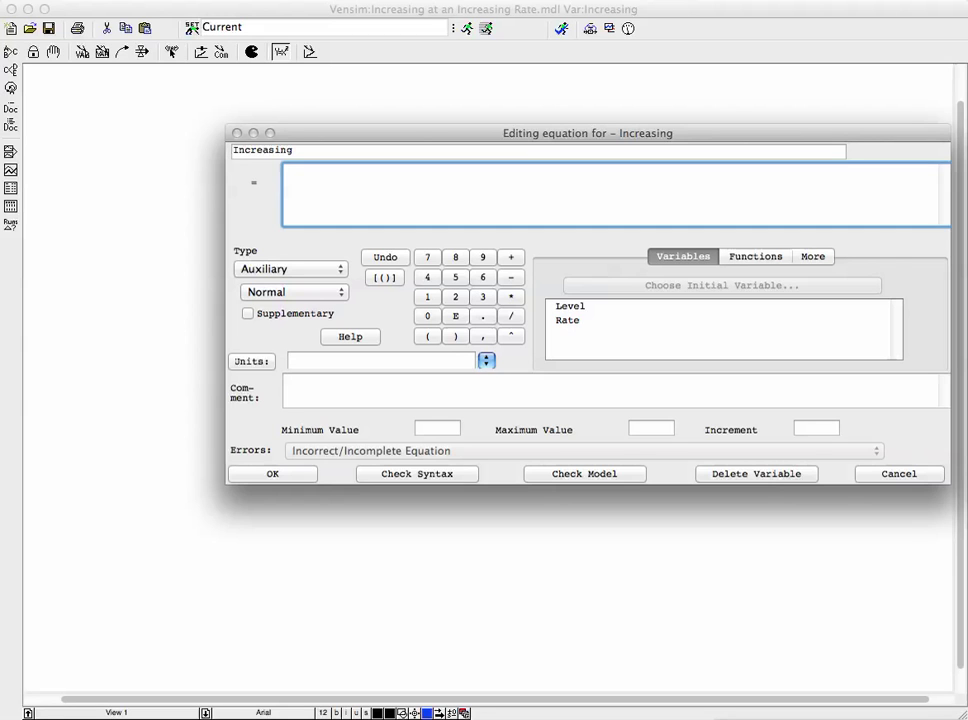
{"action": "left_click", "coordinate": [568, 320]}
{"action": "double_click", "coordinate": [568, 320]}
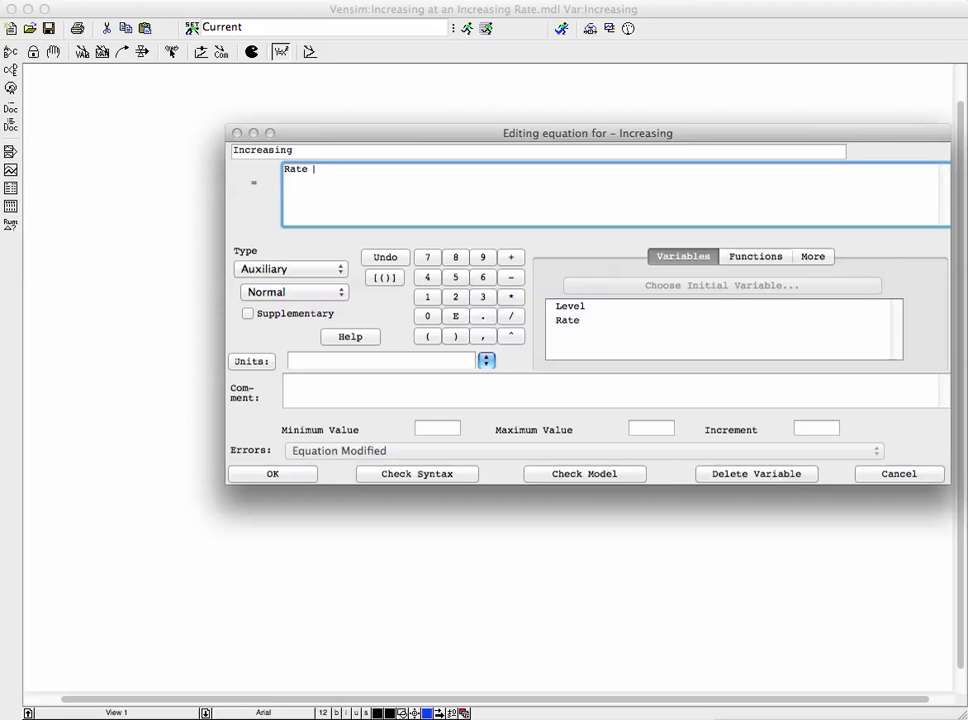
{"action": "left_click", "coordinate": [511, 297]}
{"action": "left_click", "coordinate": [510, 297]}
{"action": "left_click", "coordinate": [571, 306]}
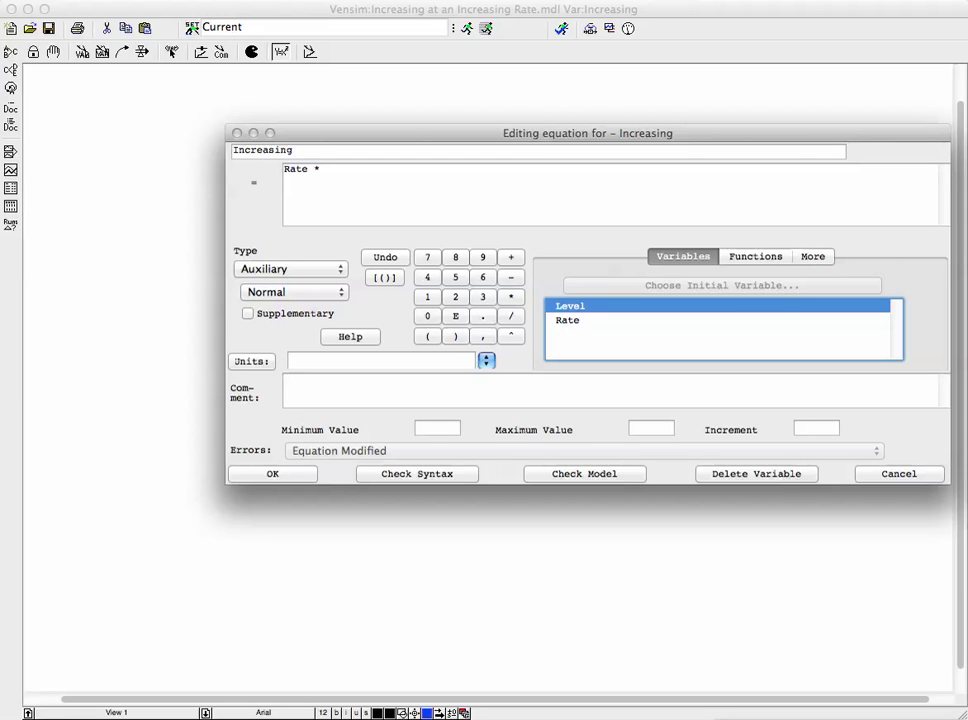
{"action": "double_click", "coordinate": [570, 306]}
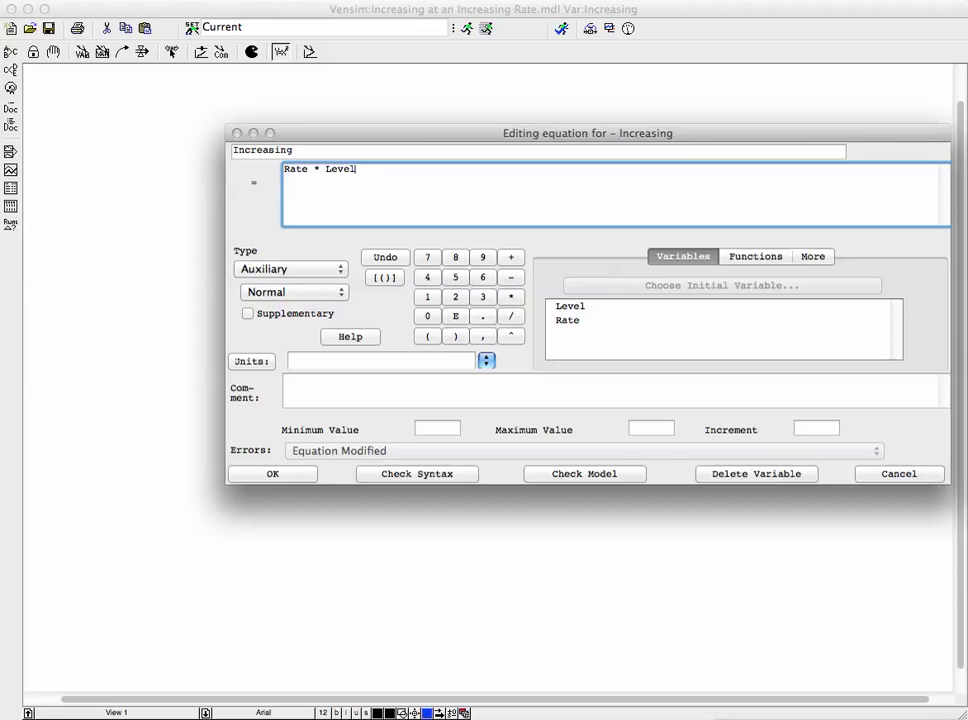
{"action": "left_click", "coordinate": [272, 474]}
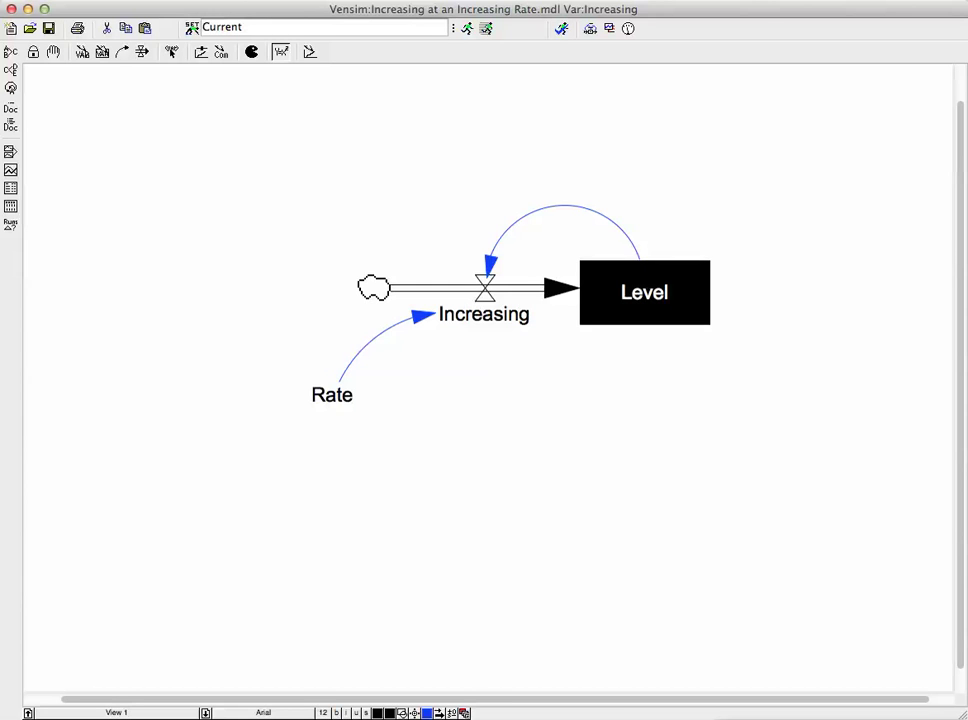
Set the initial value of the Level stock to 20 in its equation
{"action": "left_click", "coordinate": [645, 293]}
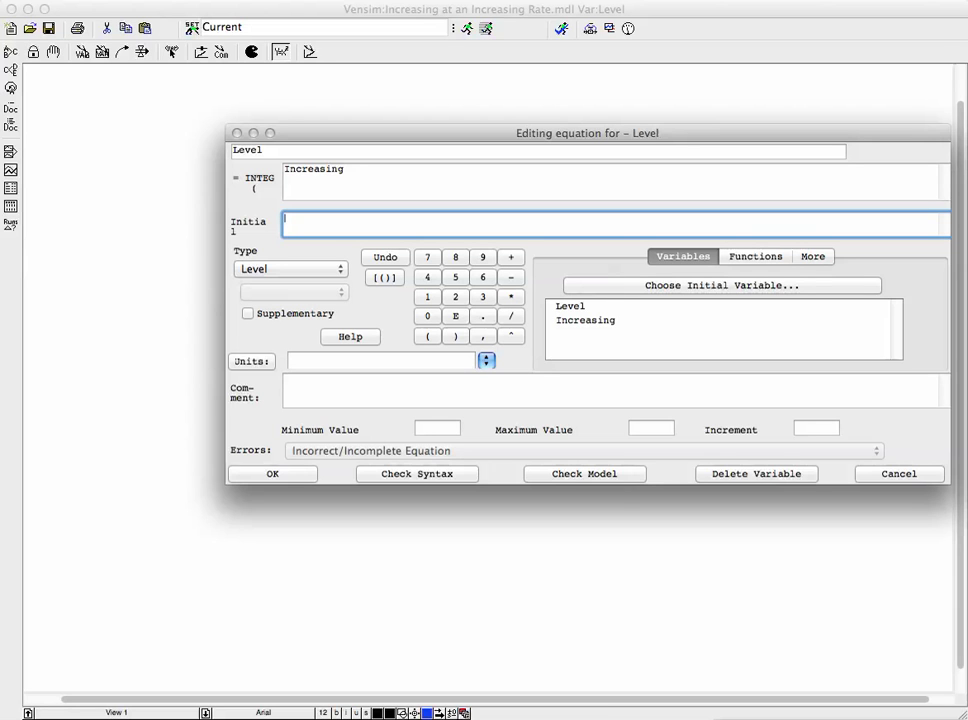
{"action": "left_click", "coordinate": [456, 297]}
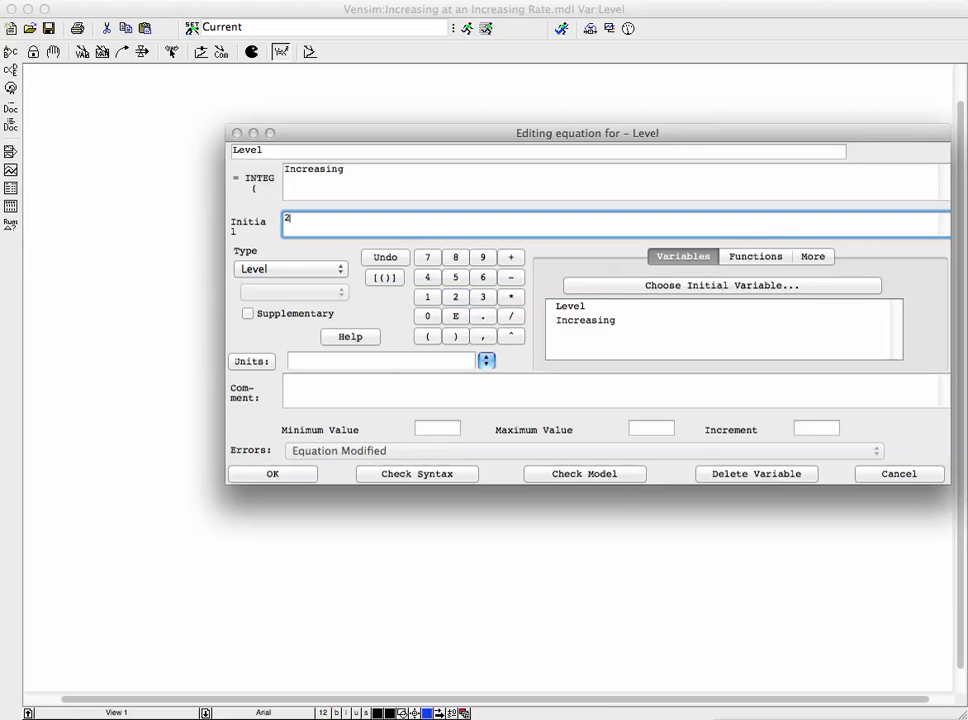
{"action": "left_click", "coordinate": [427, 316]}
{"action": "left_click", "coordinate": [272, 474]}
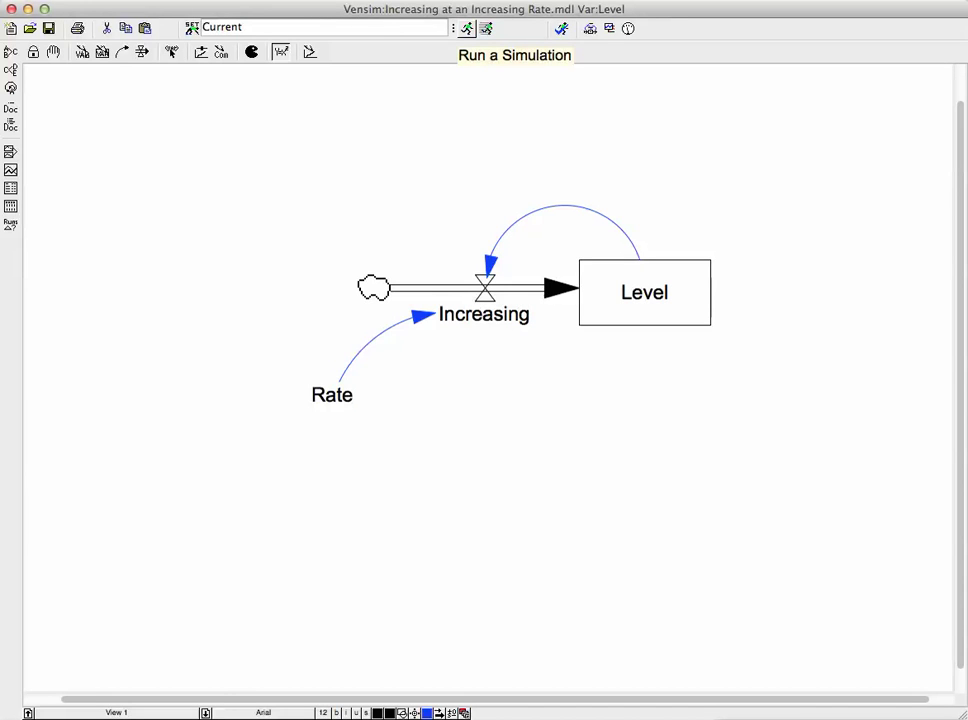
Run the simulation and overwrite the existing Current dataset
{"action": "left_click", "coordinate": [466, 29]}
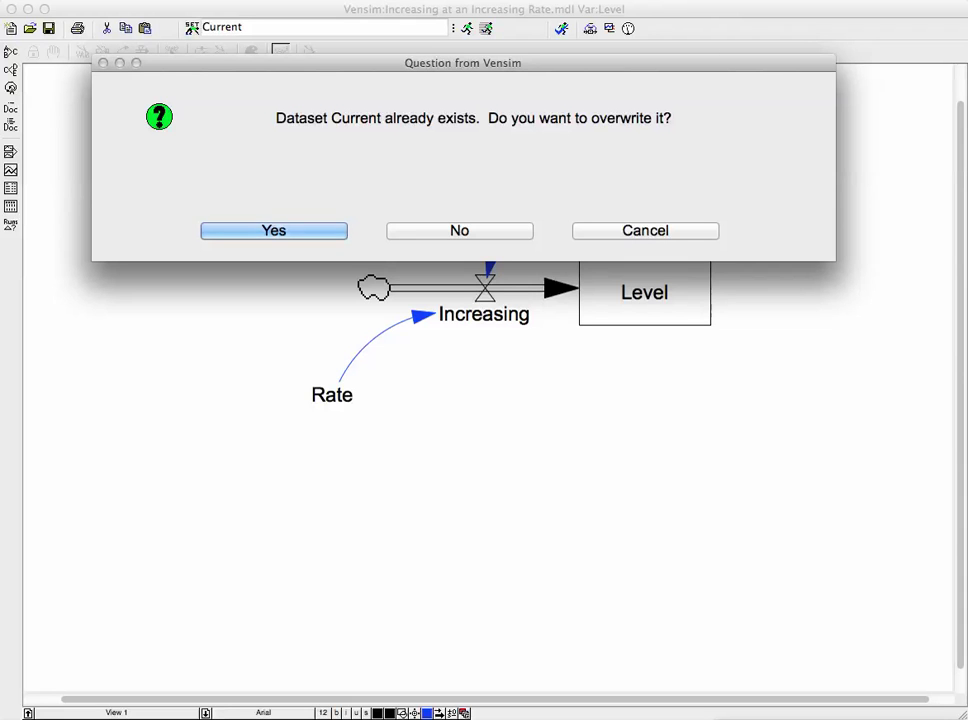
{"action": "key", "text": "Return"}
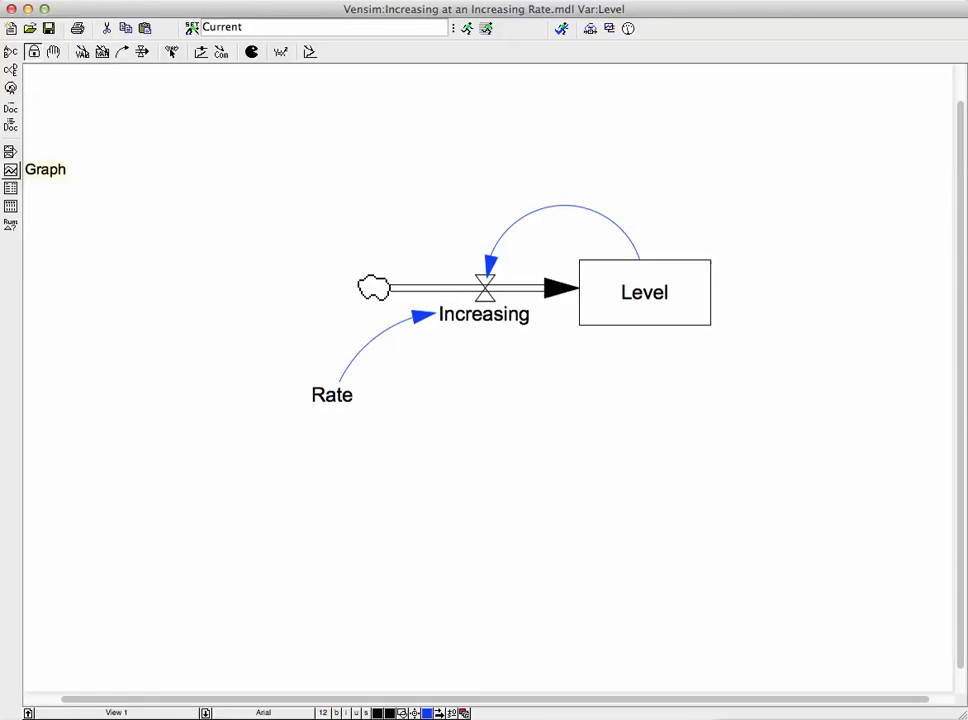
Graph Level over time, enlarge the graph window to examine the curve, and close it
{"action": "left_click", "coordinate": [11, 170]}
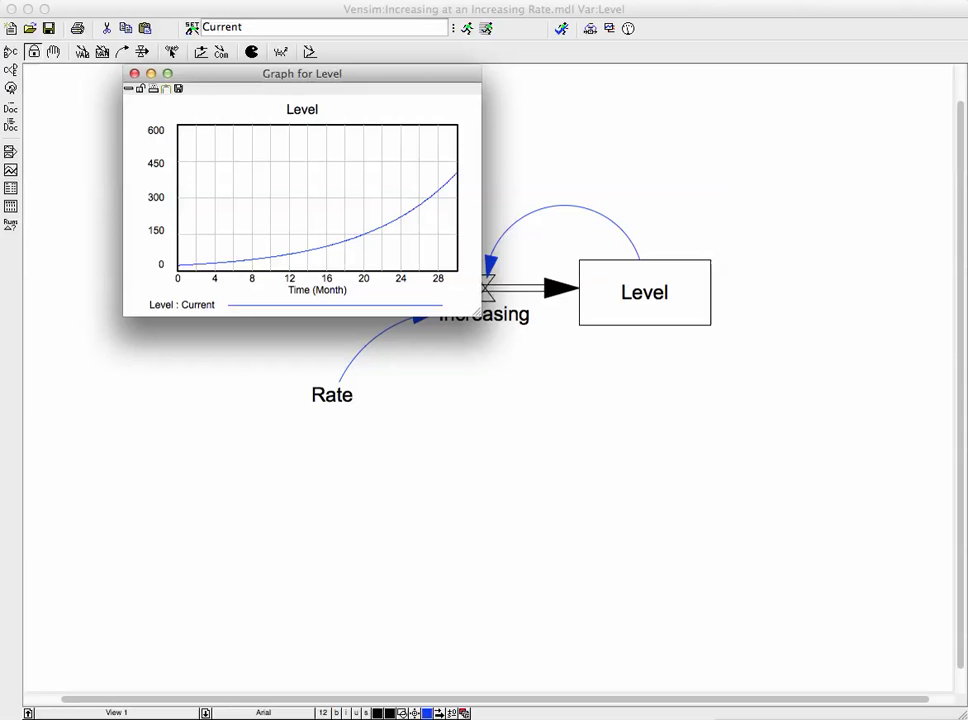
{"action": "left_click_drag", "start_coordinate": [477, 312], "coordinate": [802, 680]}
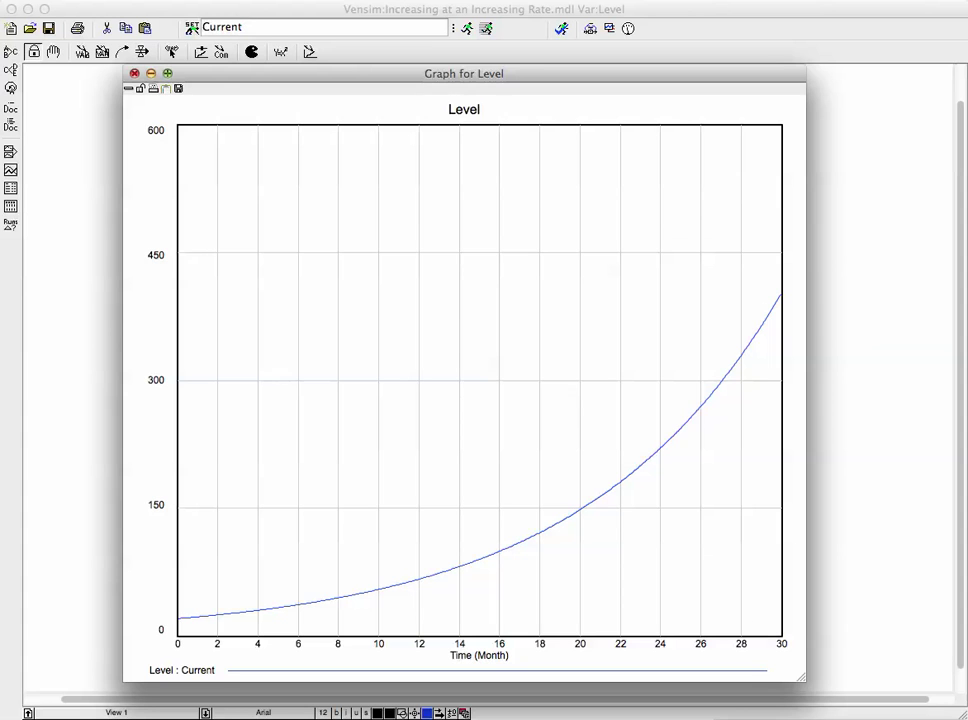
{"action": "left_click", "coordinate": [134, 73]}
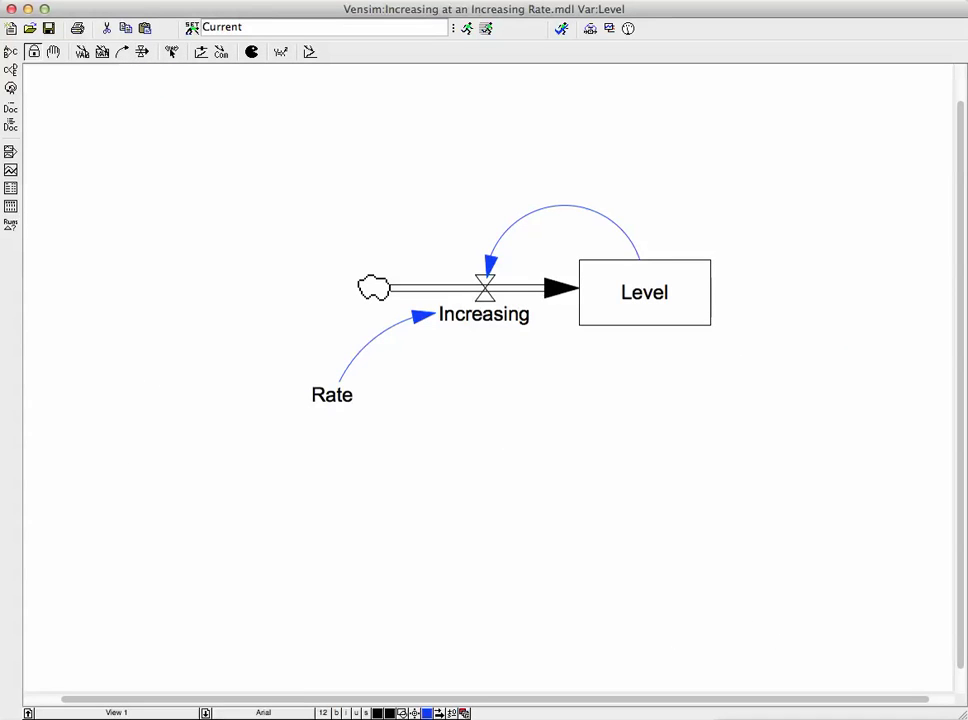